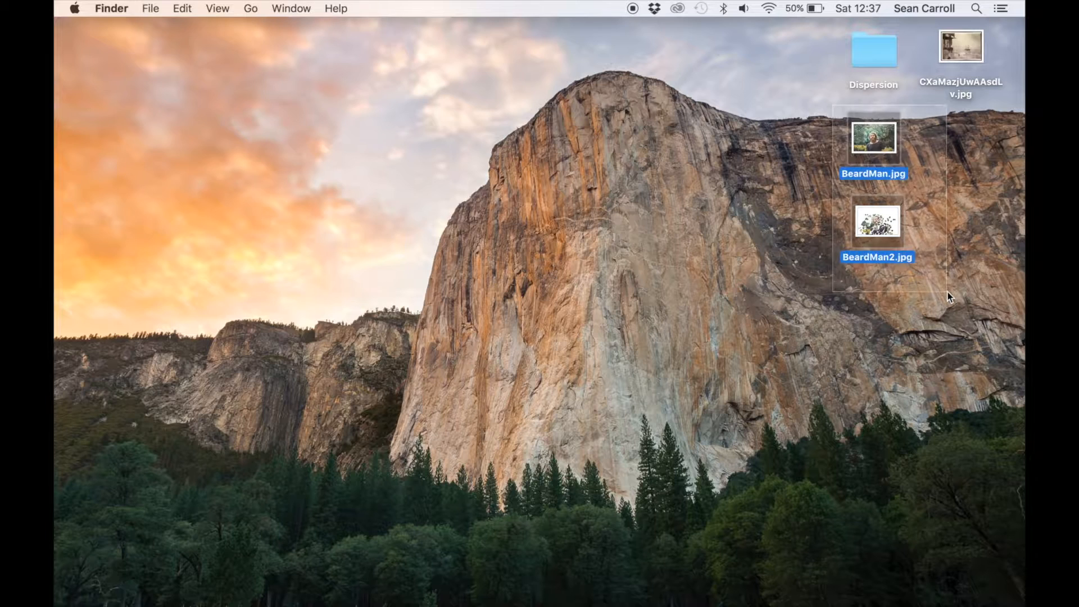
- Open BeardMan.jpg and BeardMan2.jpg in Photoshop, view the BeardMan2.jpg example and close it
drag(877, 225, 237, 579)
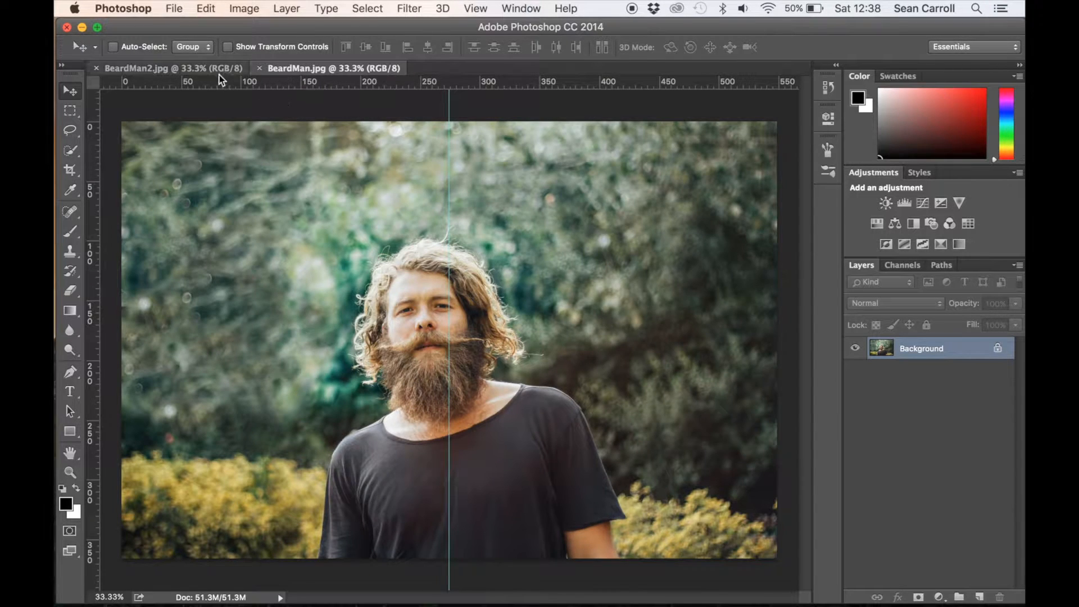
click(175, 68)
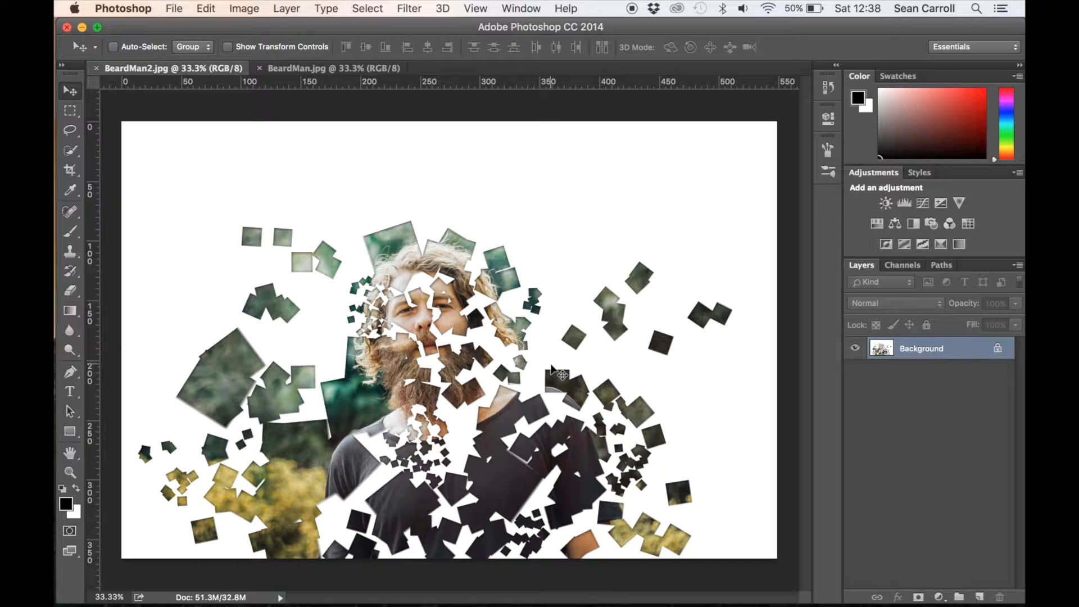
click(96, 69)
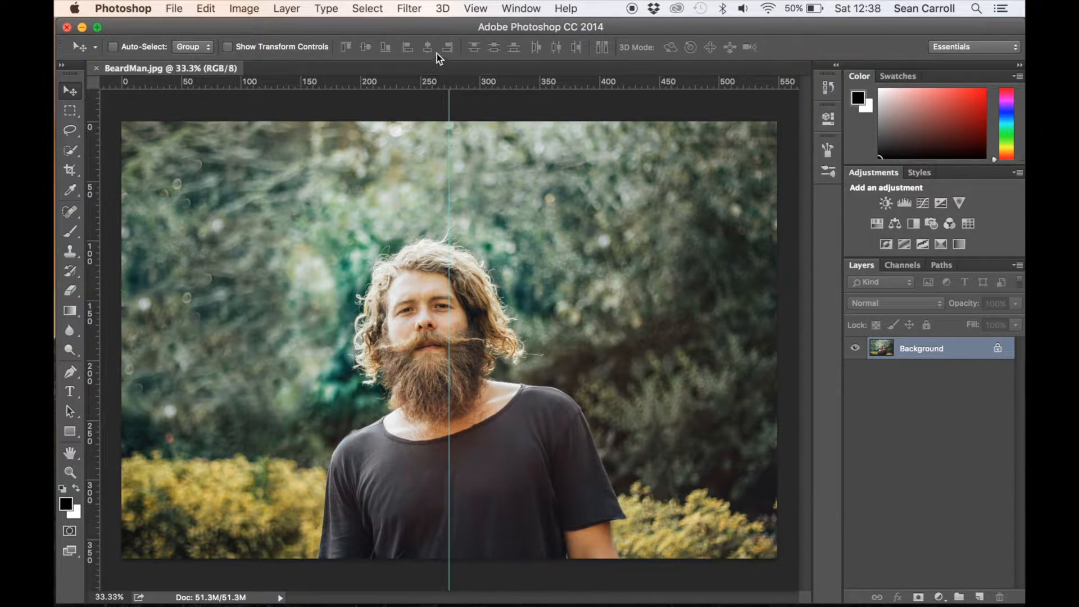
- Clear the guides from BeardMan.jpg and duplicate the Background layer
click(473, 9)
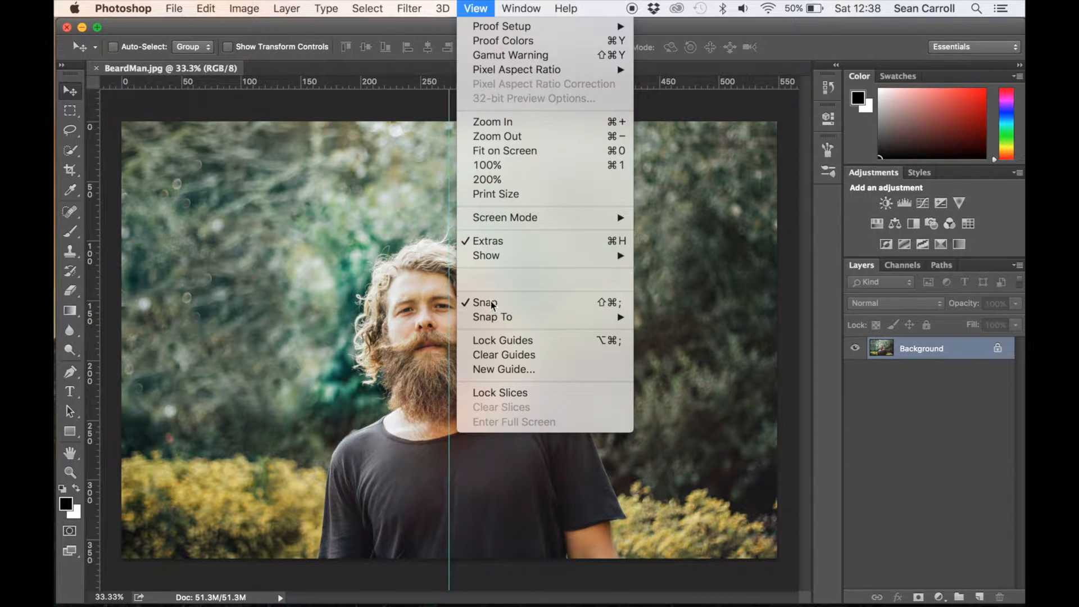
click(496, 356)
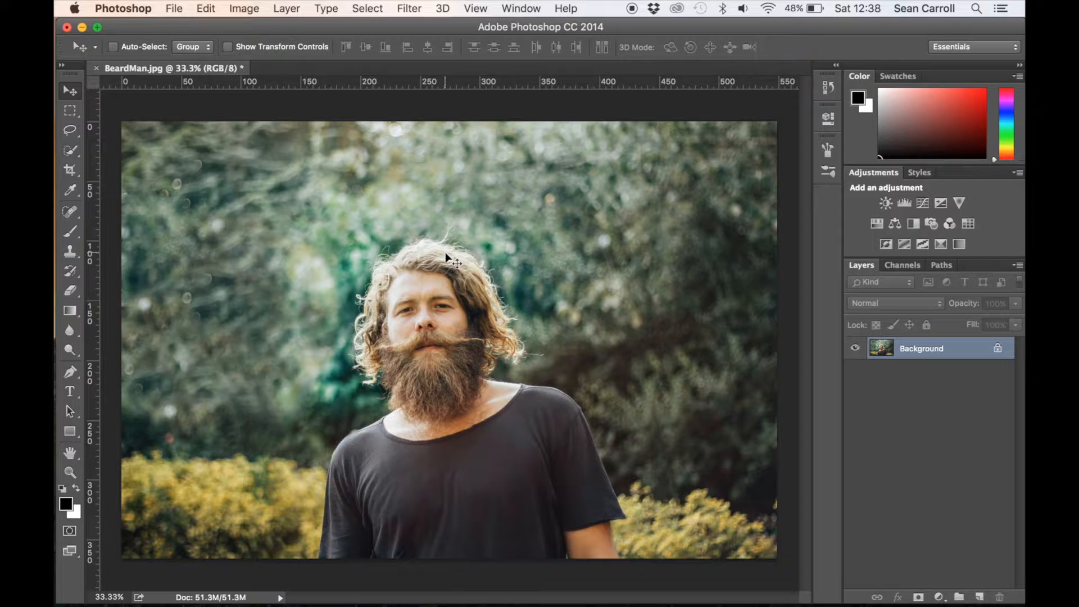
key(super+j)
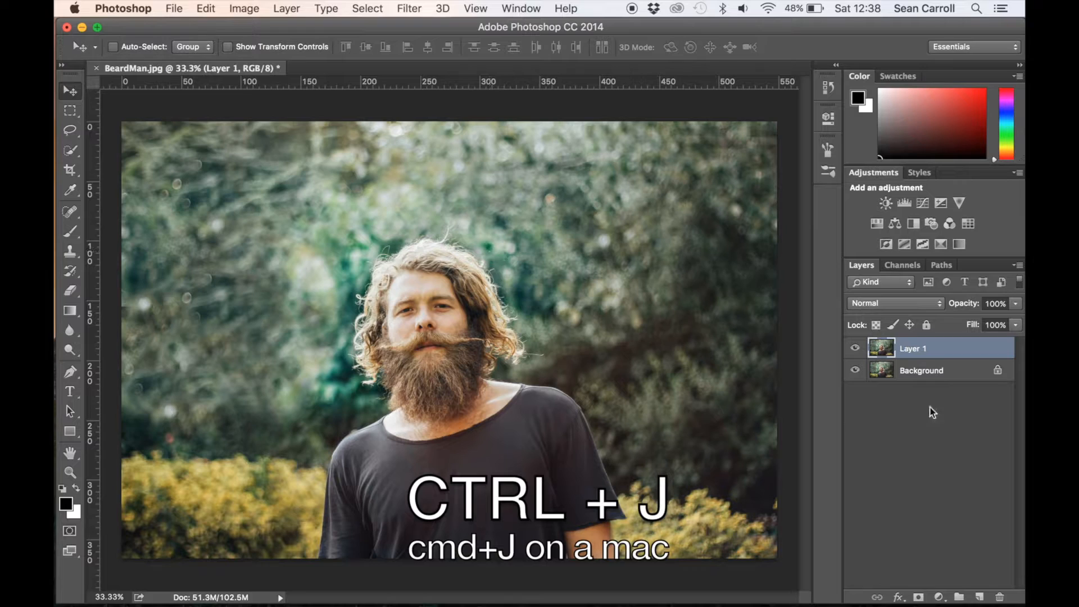
- Unlock the Background layer and make the duplicate, Layer 1, the active layer
click(998, 373)
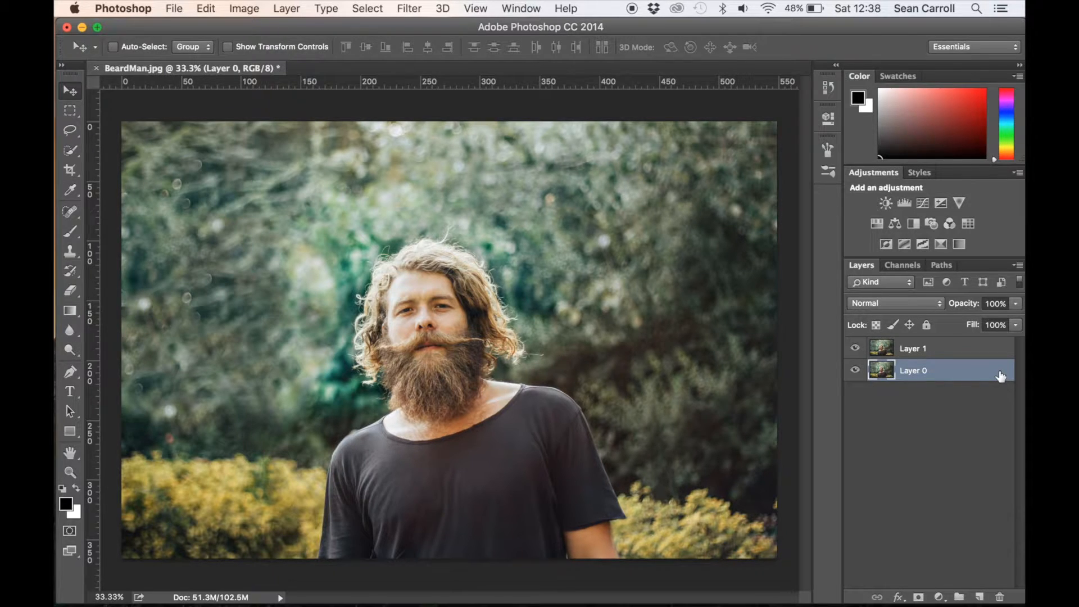
click(935, 349)
click(948, 376)
click(948, 352)
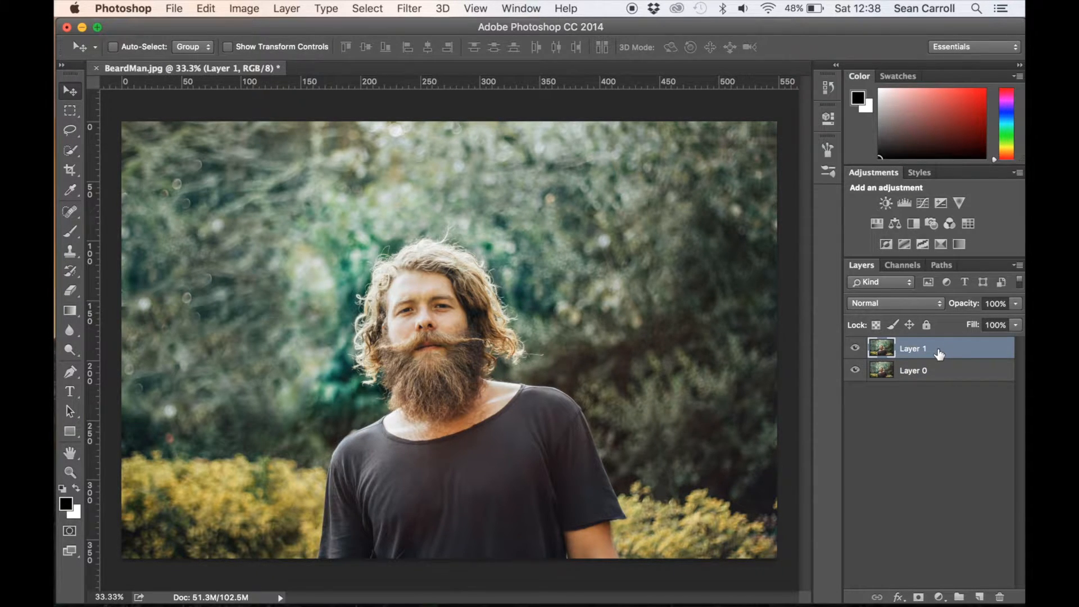
- Fill Layer 1 with white in Normal mode at 100% opacity and add a layer mask to it
click(211, 12)
click(241, 238)
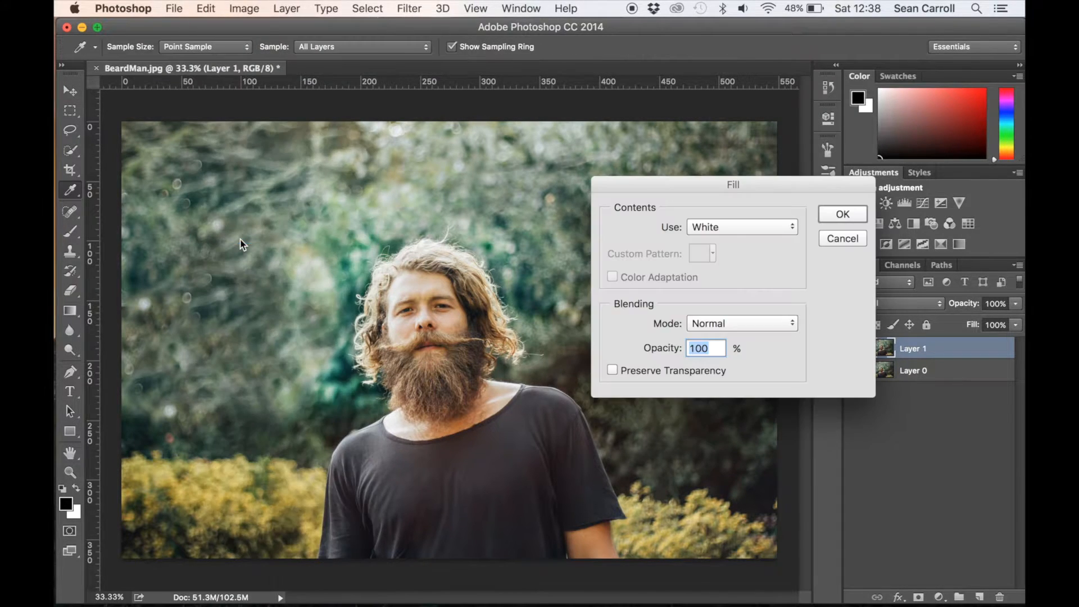
drag(692, 185, 693, 107)
click(766, 150)
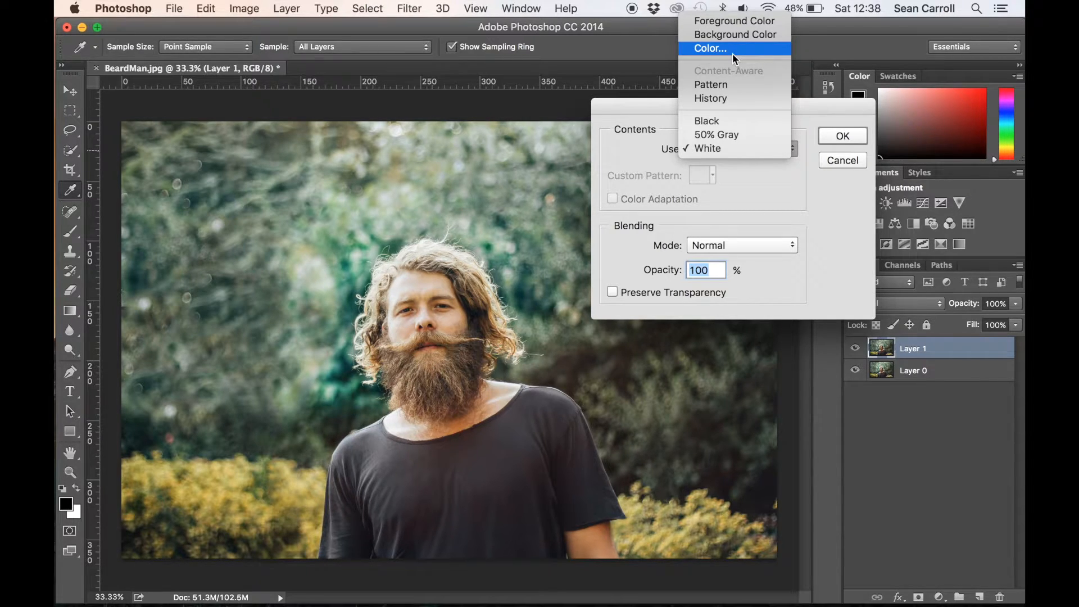
click(753, 148)
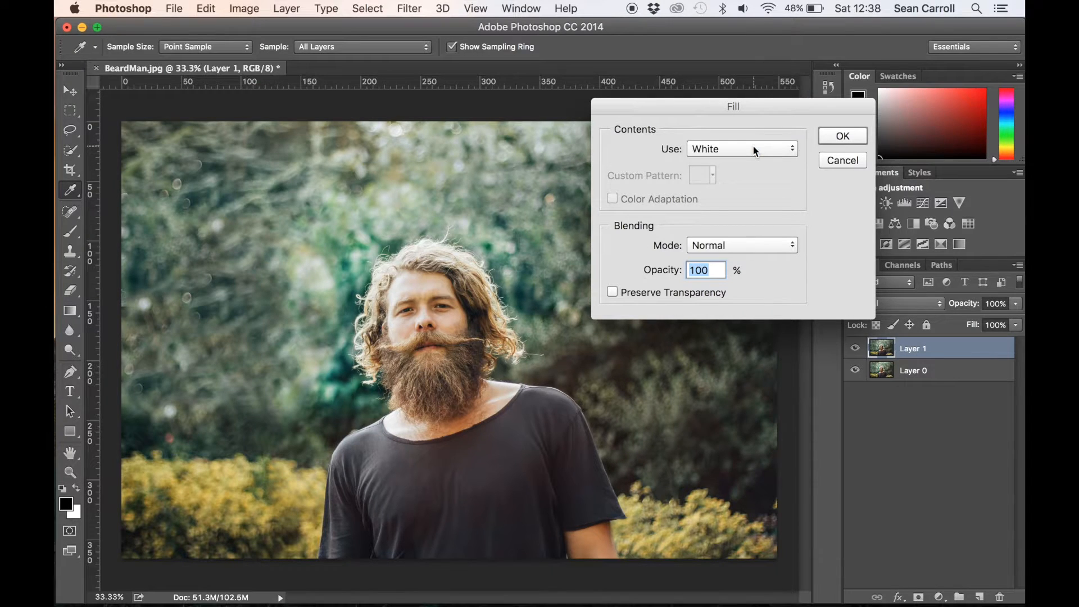
click(831, 137)
key(v)
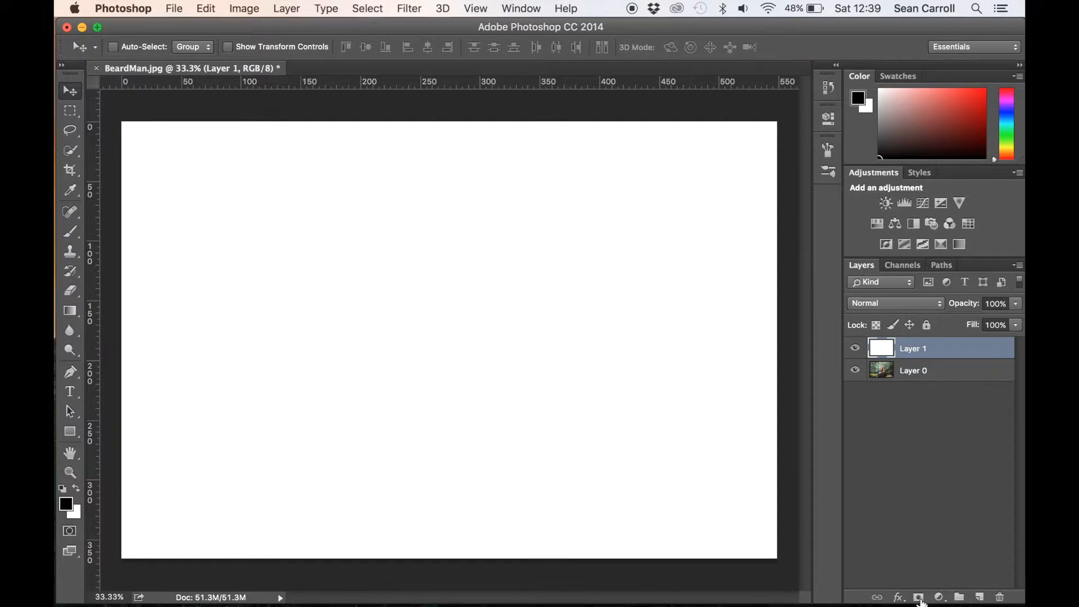
click(919, 597)
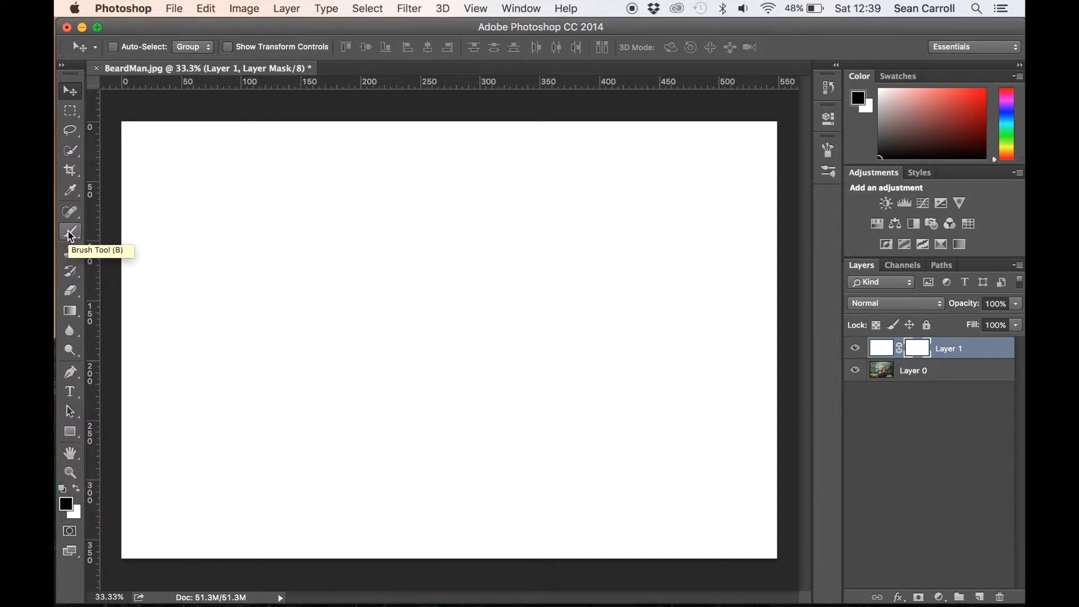
- Replace the Brush tool's presets with the Square Brushes set and choose the Hard Square 18 pixels brush
key(b)
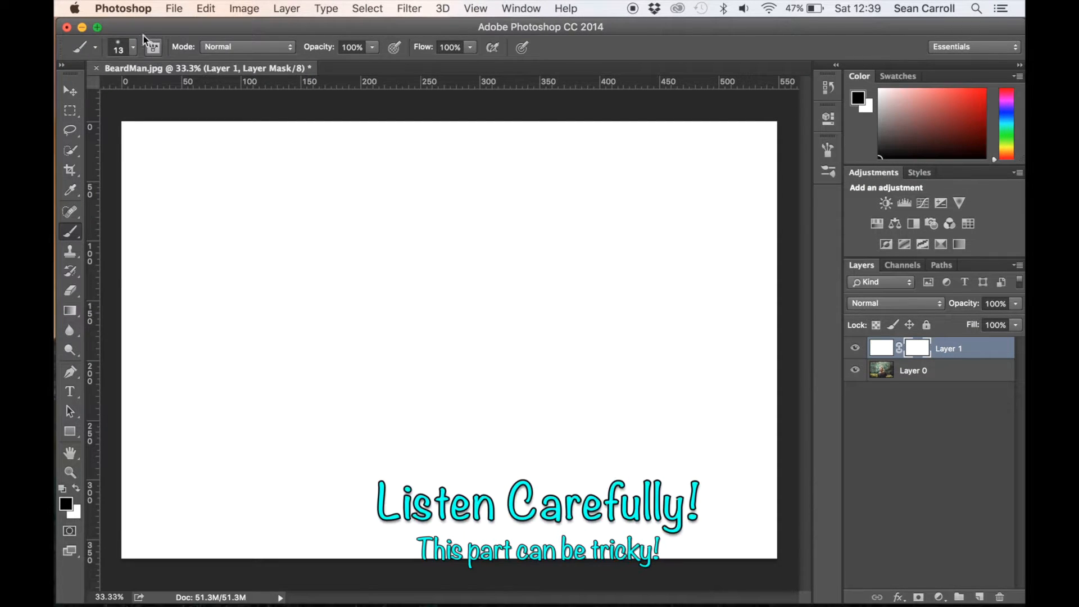
click(134, 49)
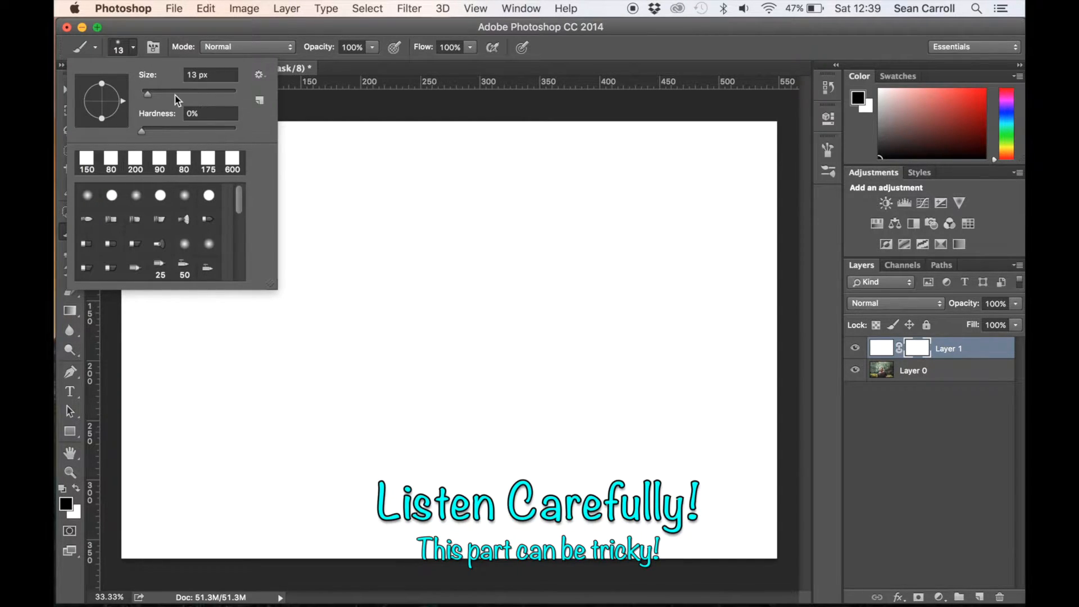
click(259, 75)
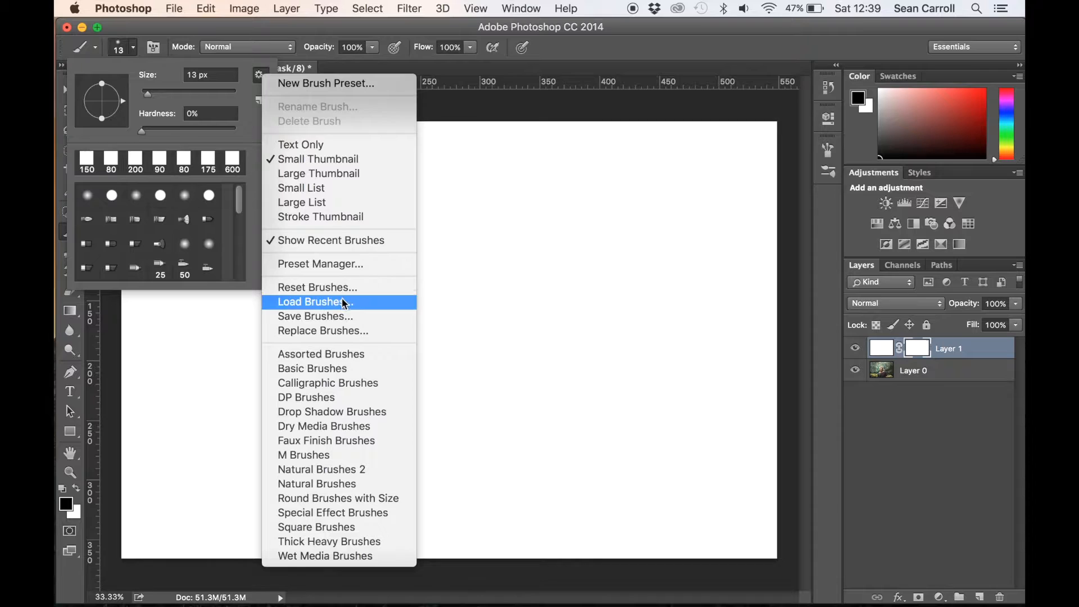
click(332, 528)
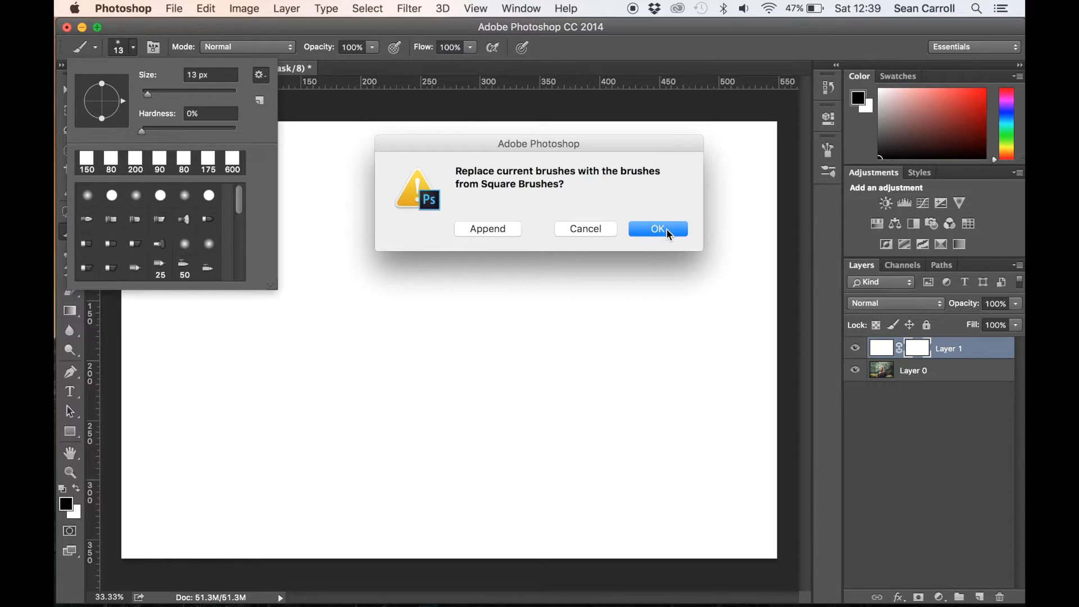
click(670, 229)
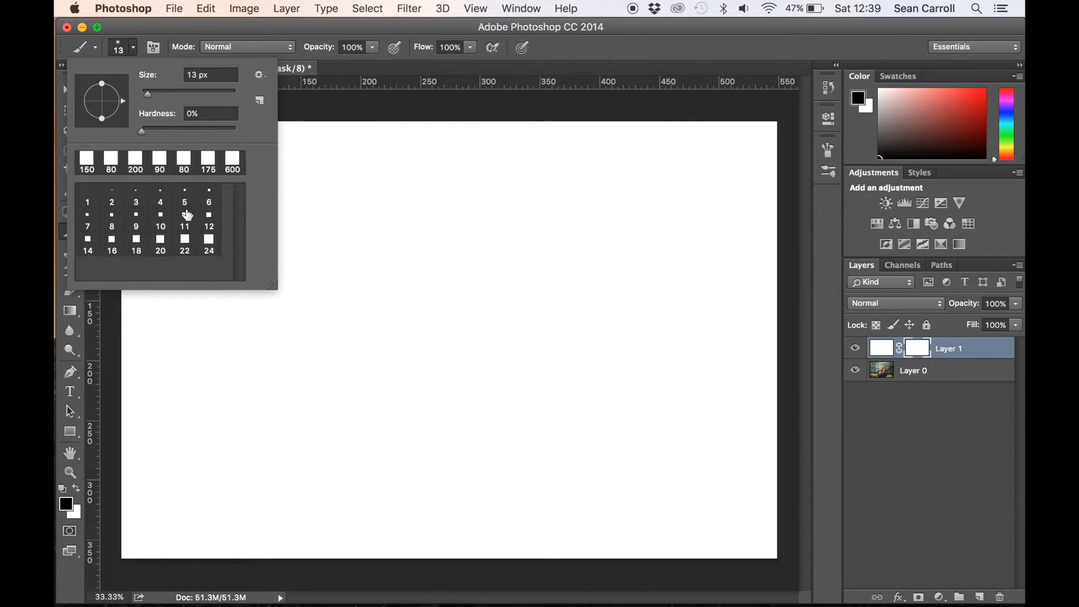
click(137, 247)
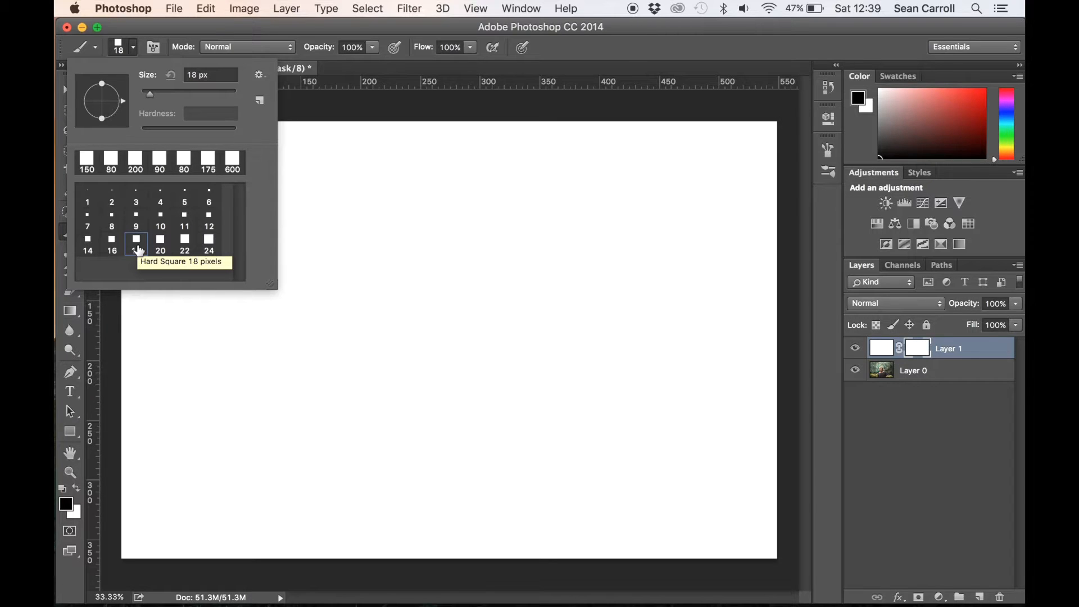
- Enable Shape Dynamics and Scattering for the square brush, with Scatter at 341%, Count 1 and Count Jitter 0%
click(154, 48)
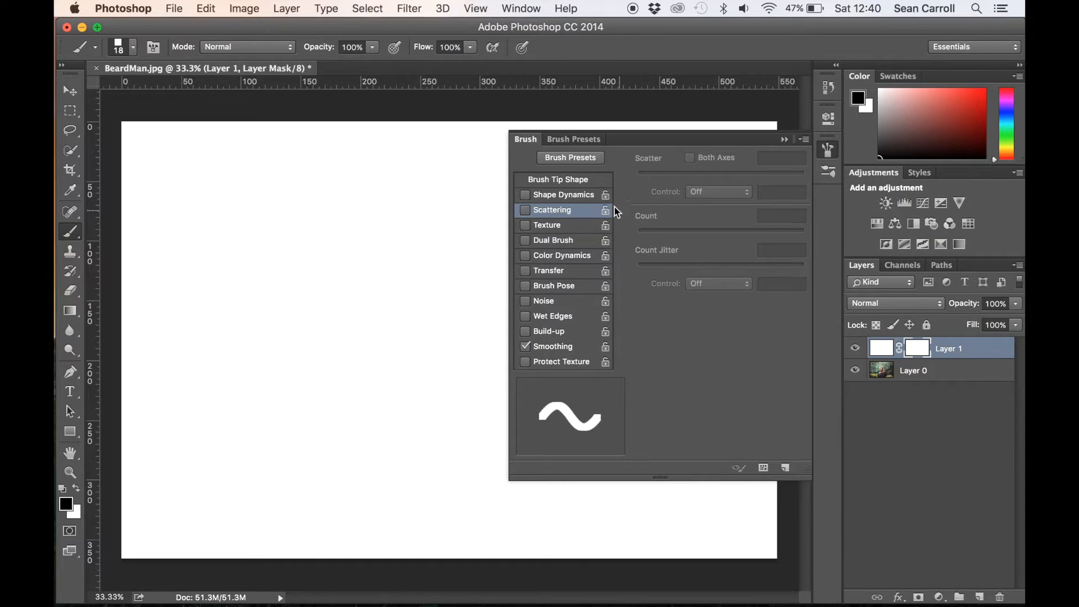
click(568, 197)
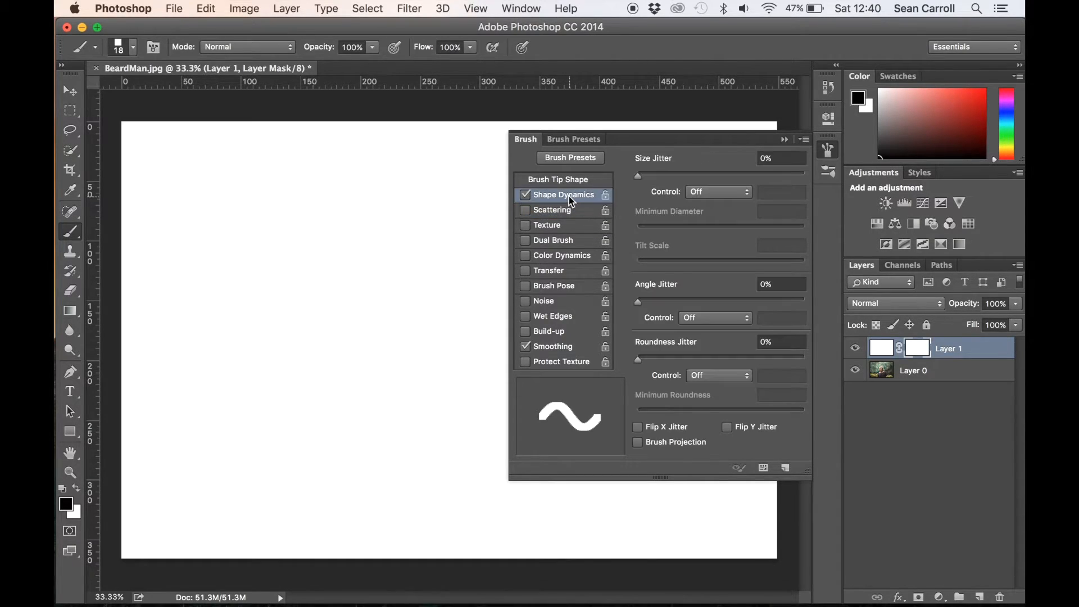
click(568, 214)
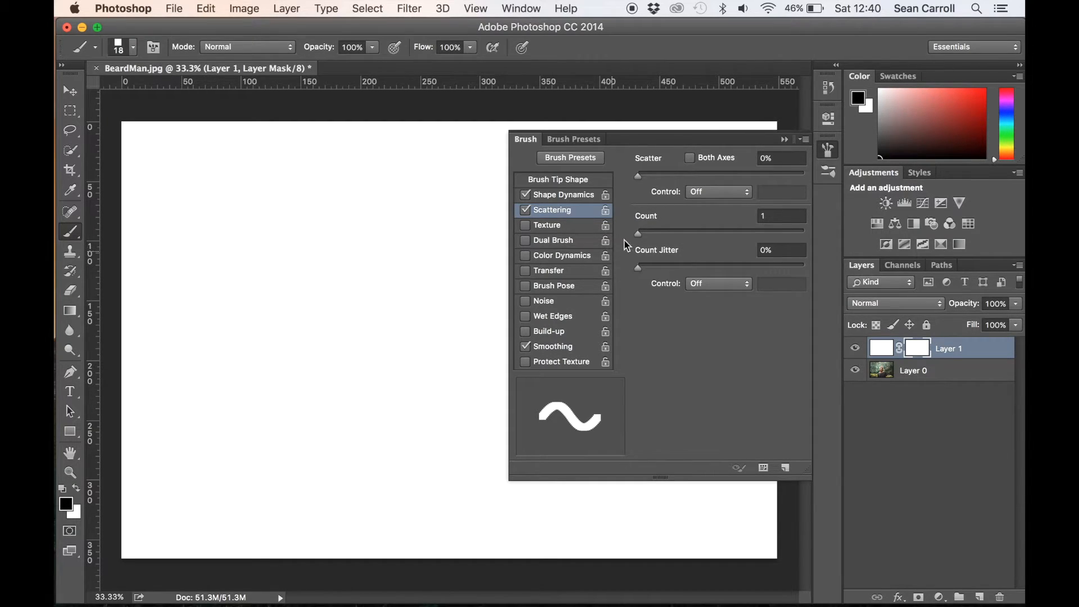
mouse_move(638, 180)
mouse_down()
mouse_move(709, 178)
mouse_move(695, 182)
mouse_up()
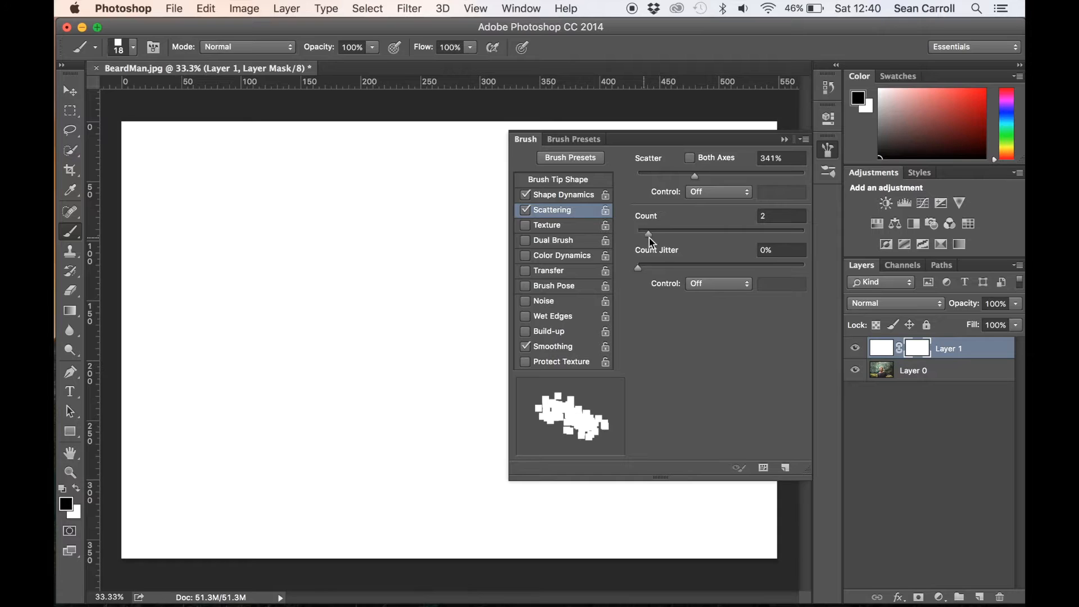
mouse_move(638, 268)
mouse_down()
mouse_move(659, 272)
mouse_move(618, 259)
mouse_move(656, 264)
mouse_move(643, 274)
mouse_up()
- Set the brush's Shape Dynamics to 30% Size Jitter, 0% Minimum Diameter, 29% Angle Jitter and 17% Roundness Jitter
click(561, 197)
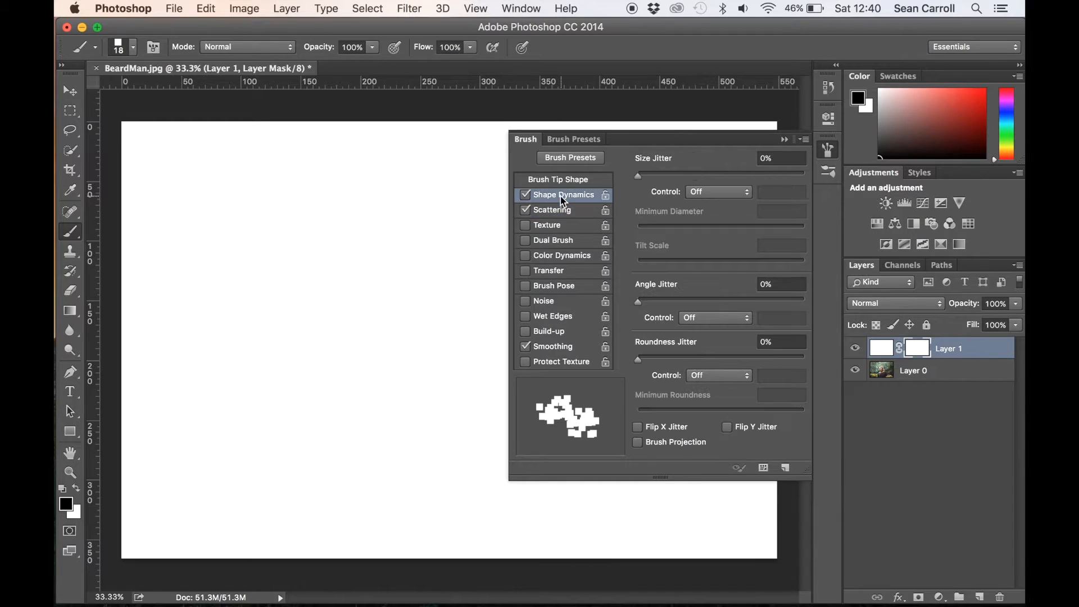
mouse_move(638, 178)
mouse_down()
mouse_move(691, 179)
mouse_move(698, 191)
mouse_move(689, 190)
mouse_up()
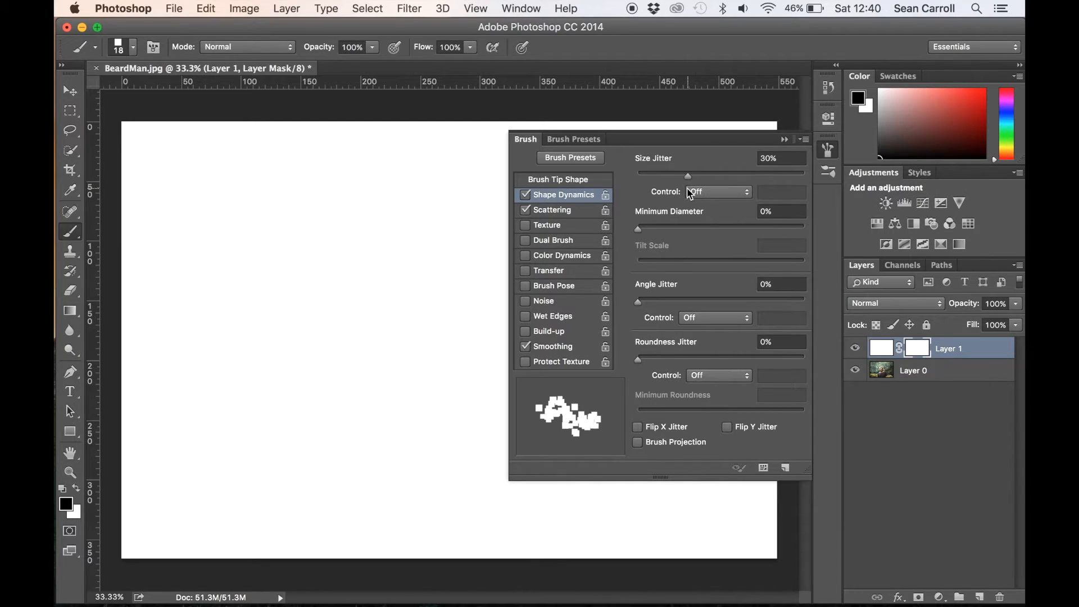
mouse_move(637, 300)
mouse_down()
mouse_move(695, 300)
mouse_move(676, 300)
mouse_move(684, 301)
mouse_up()
mouse_move(641, 234)
mouse_down()
mouse_move(666, 234)
mouse_move(636, 242)
mouse_up()
drag(639, 359, 688, 371)
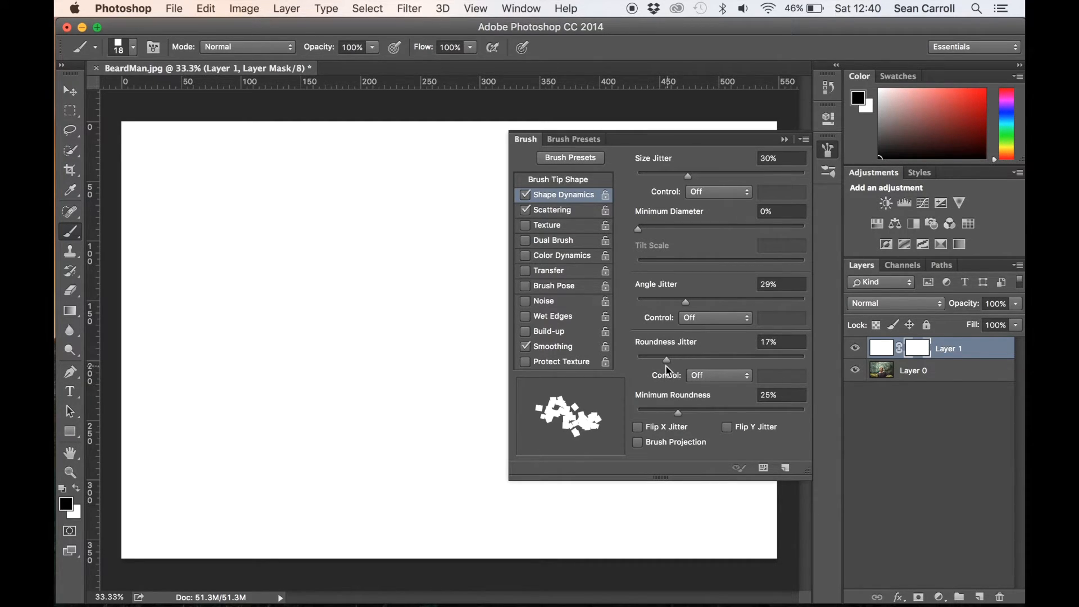
- Raise the brush's Scatter to 586% and collapse the brush settings
click(575, 212)
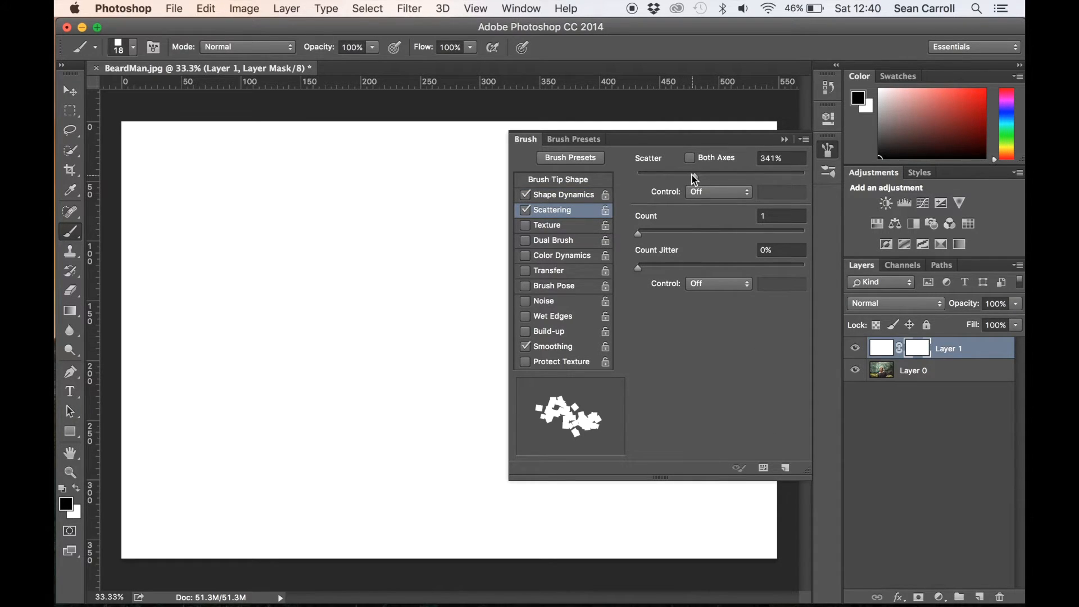
mouse_move(695, 179)
mouse_down()
mouse_move(747, 180)
mouse_move(735, 181)
mouse_up()
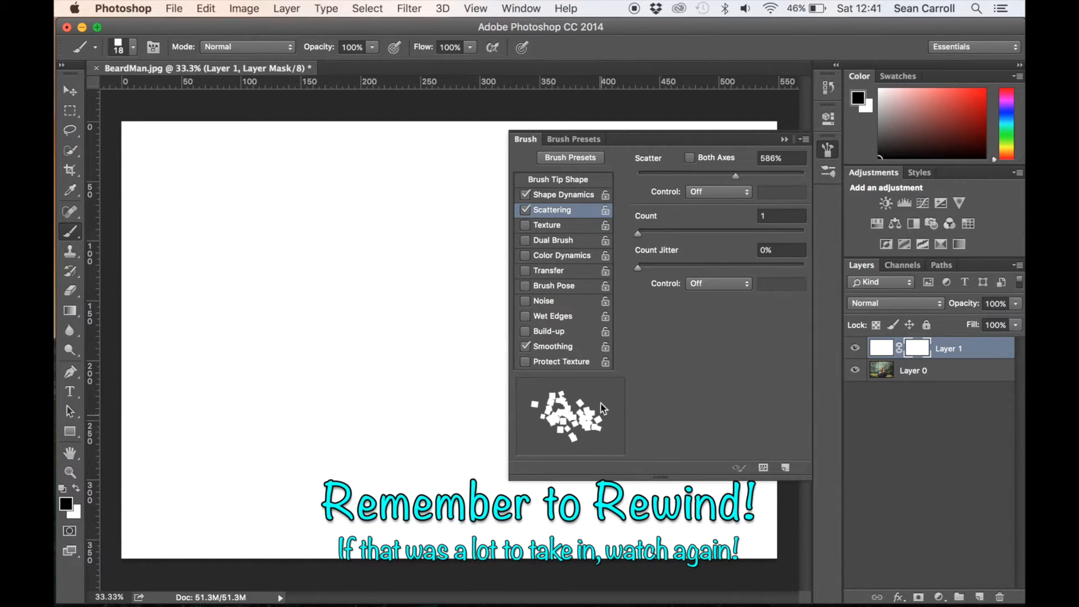
click(785, 139)
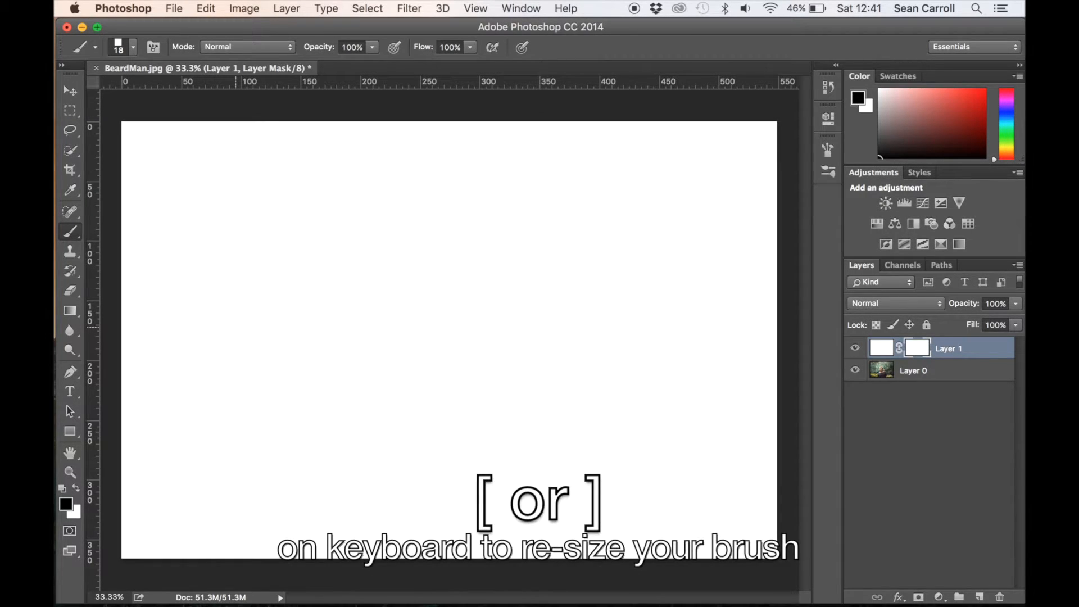
- Enlarge the brush to 80 px and target Layer 1's mask with black as the foreground color
key(bracketright)
key(bracketright)
key(bracketright)
key(bracketright)
key(bracketright)
key(bracketright)
key(bracketleft)
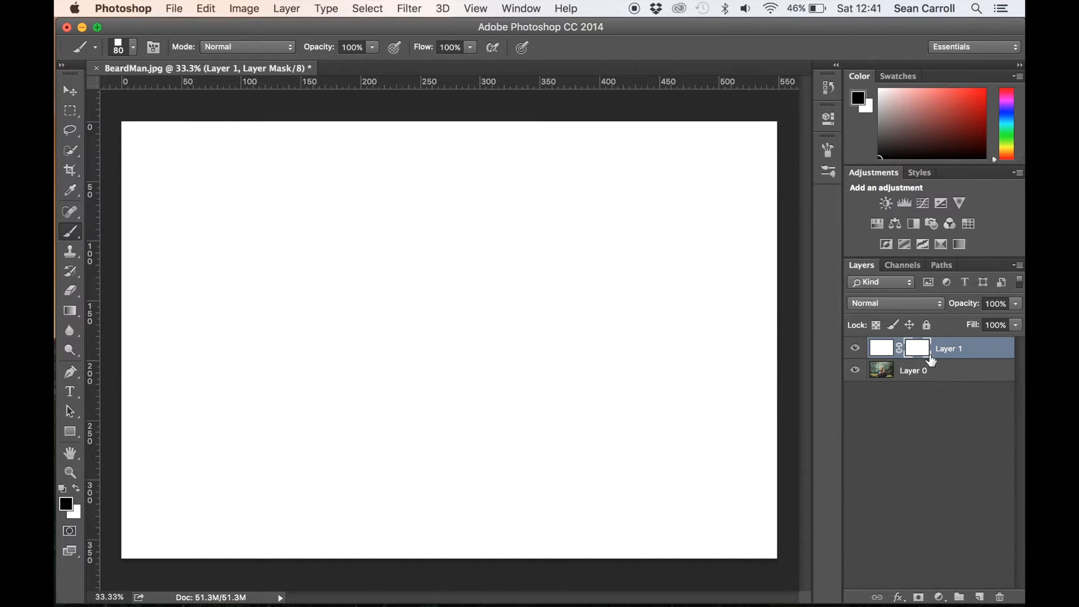
click(882, 351)
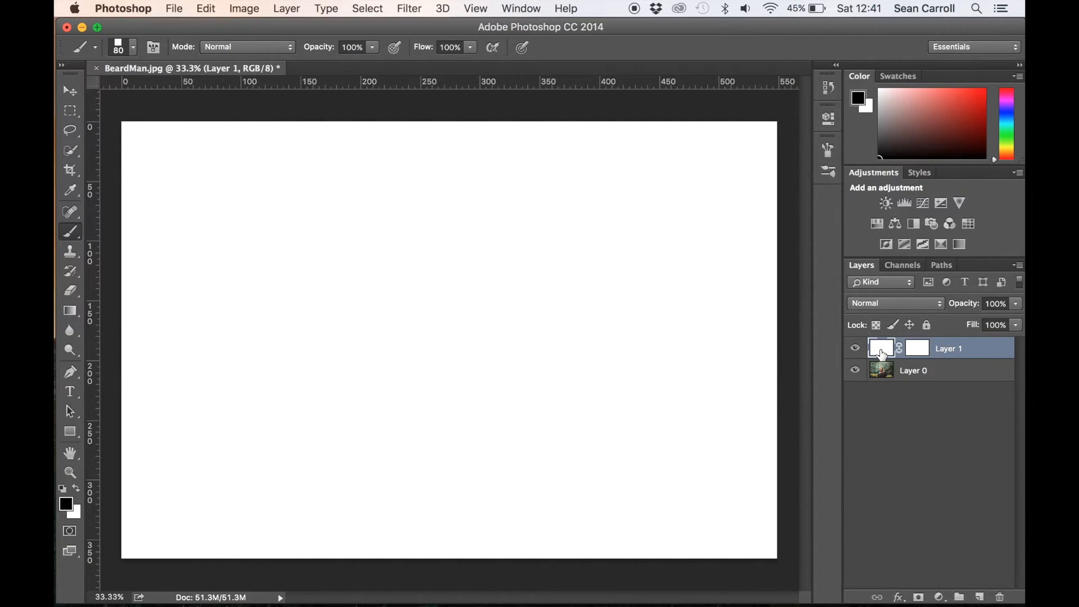
click(931, 346)
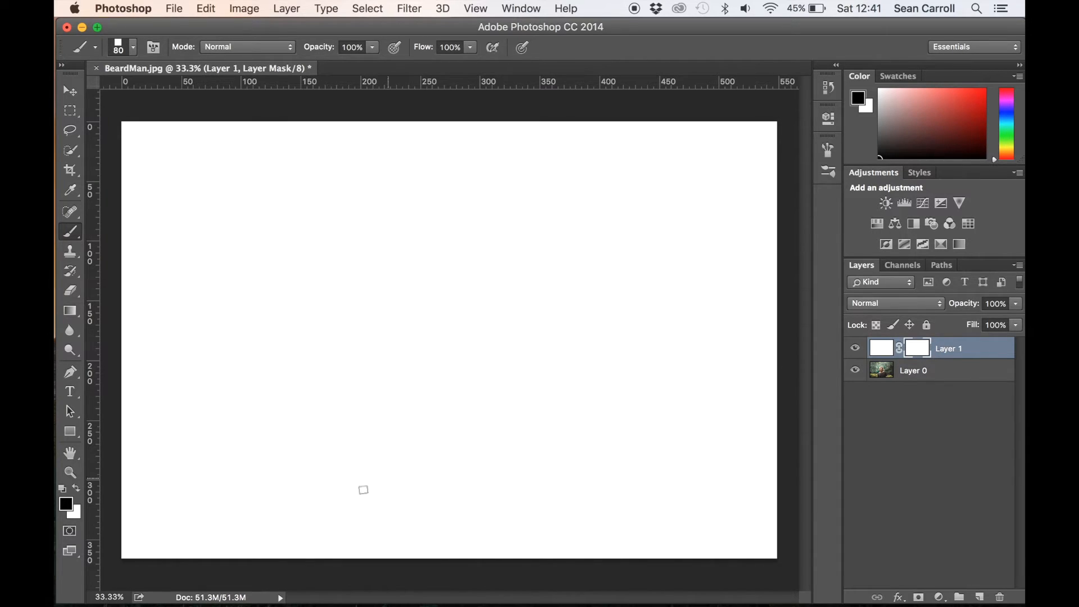
click(78, 490)
click(78, 489)
- Paint scattered black squares on Layer 1's mask over the man's head, shoulders and surroundings, with brush sizes from 80 to 300 px
mouse_move(405, 270)
mouse_down()
mouse_move(382, 332)
mouse_move(382, 406)
mouse_up()
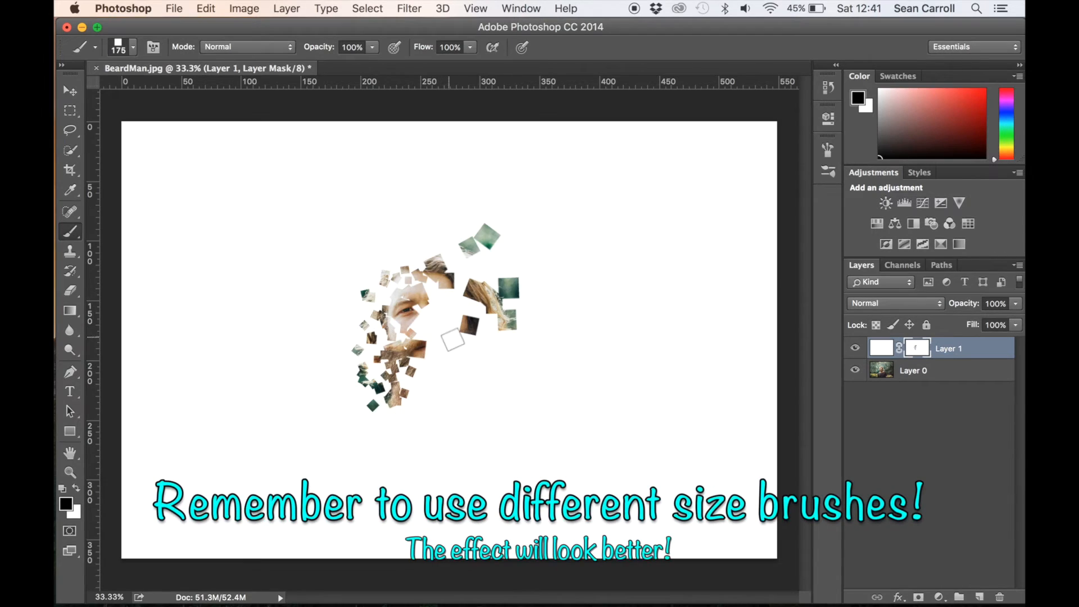
click(468, 396)
click(538, 364)
mouse_move(432, 343)
mouse_down()
mouse_move(456, 368)
mouse_move(509, 357)
mouse_up()
drag(431, 395, 447, 399)
click(424, 309)
click(444, 305)
click(423, 231)
click(369, 199)
click(333, 316)
click(259, 348)
drag(337, 401, 371, 419)
drag(497, 421, 494, 469)
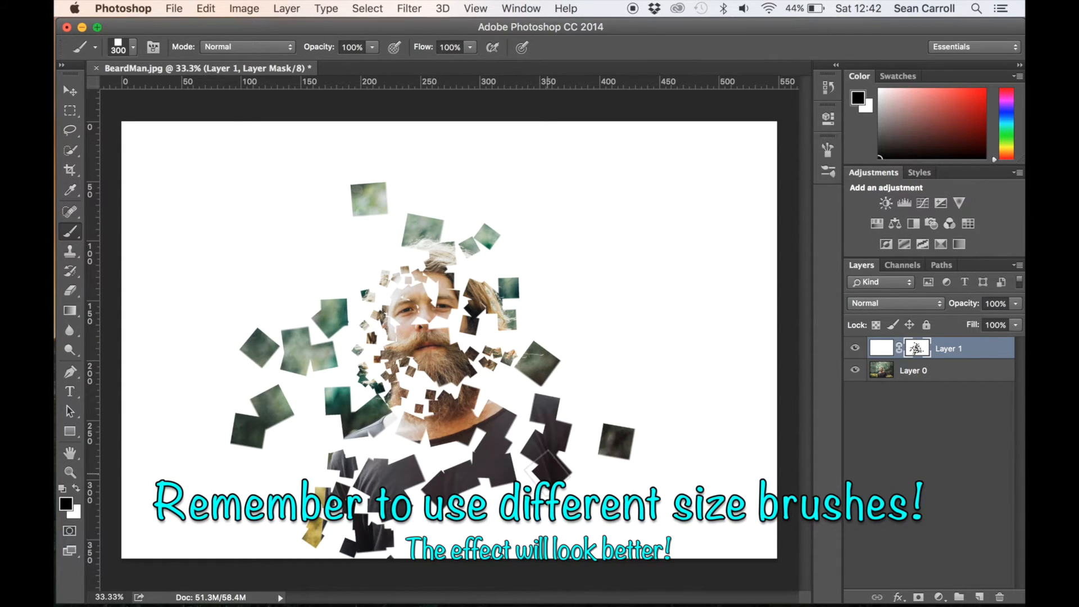
- Paint smaller scattered squares on the mask around the man's head, beard, lower shirt and the background beside him with a 90 px brush
drag(479, 526, 444, 534)
drag(512, 403, 507, 364)
click(488, 324)
click(495, 263)
drag(386, 248, 340, 234)
drag(367, 269, 304, 289)
drag(285, 290, 271, 271)
drag(288, 312, 264, 314)
drag(312, 420, 311, 472)
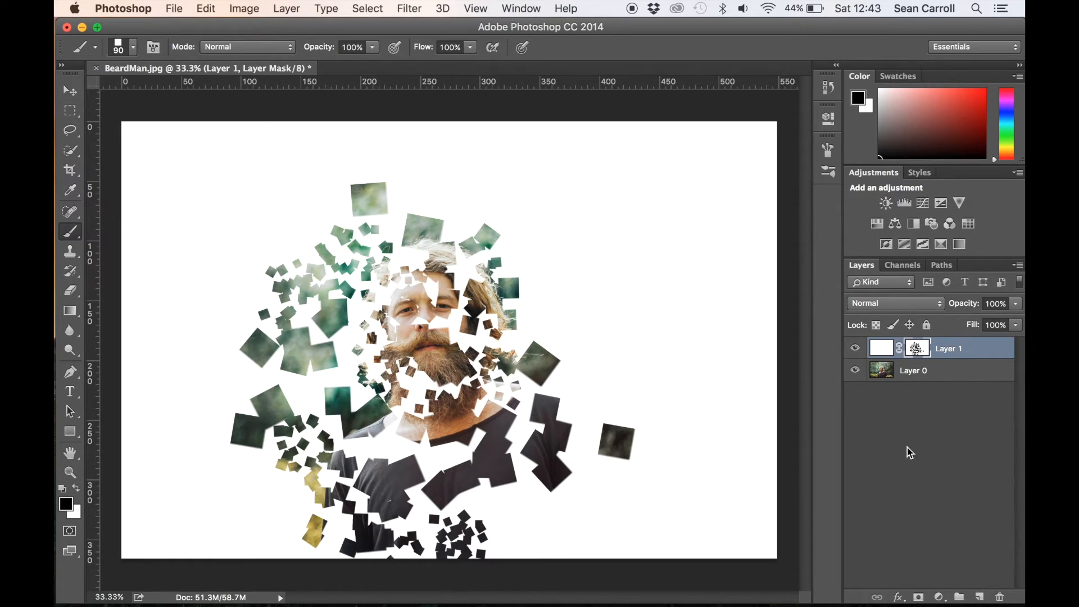
- Open Layer 1's layer style settings, enable the Drop Shadow effect and display its options
click(897, 598)
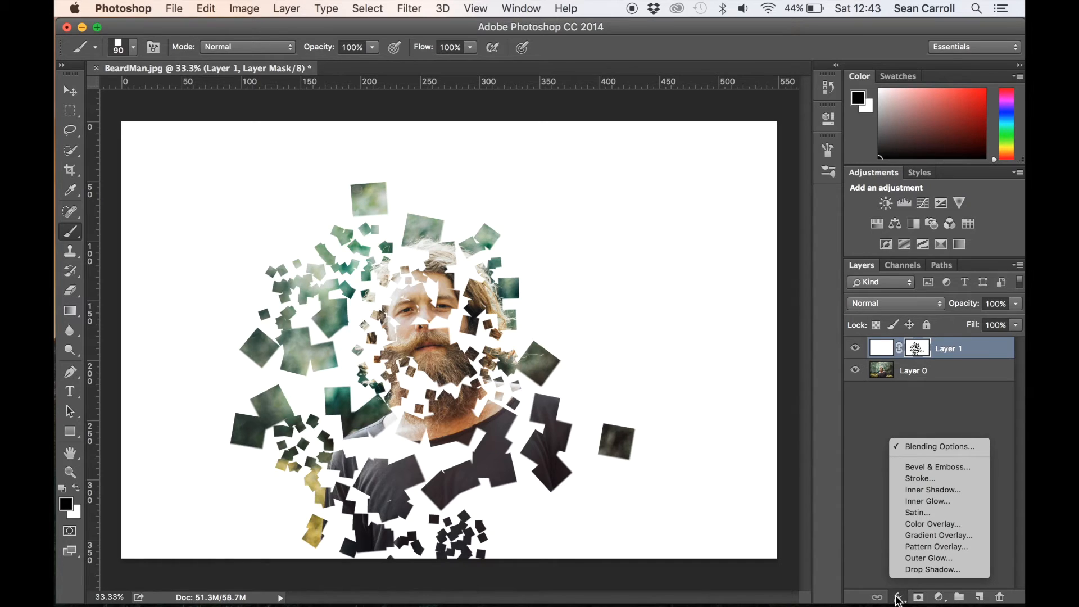
click(927, 446)
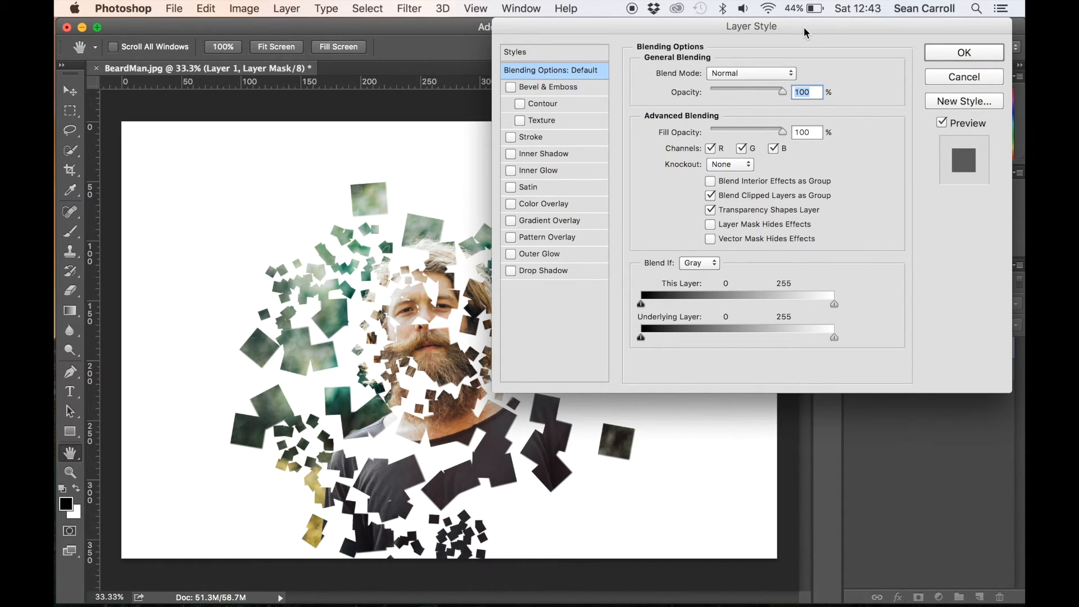
drag(805, 29, 809, 147)
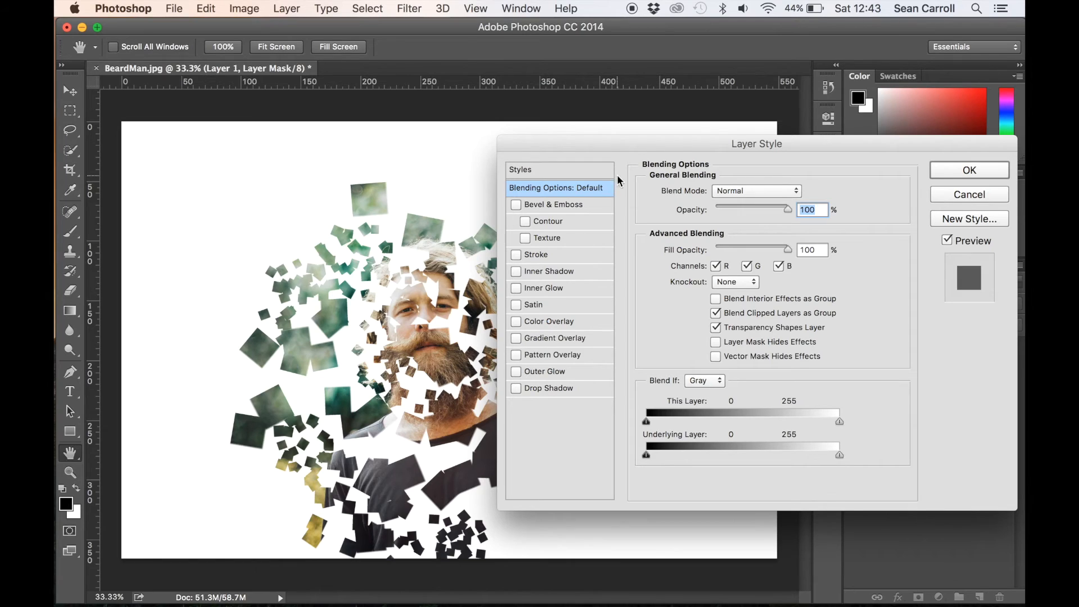
click(515, 389)
click(549, 387)
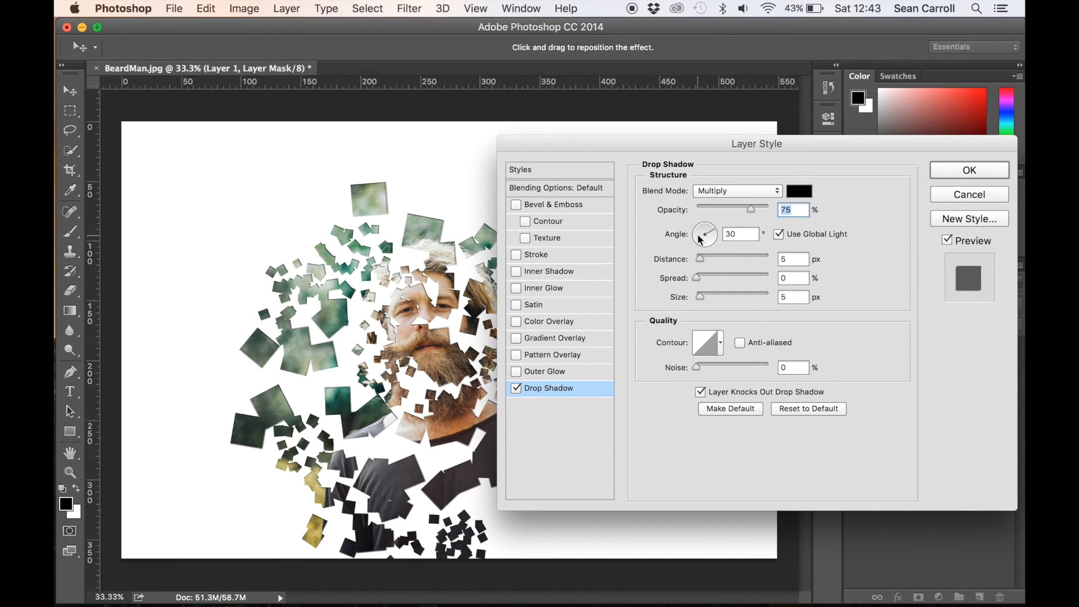
- Set the drop shadow's angle to -148°, distance to 10 px, spread to 5% and size to 2 px, and apply the style
drag(707, 240, 703, 264)
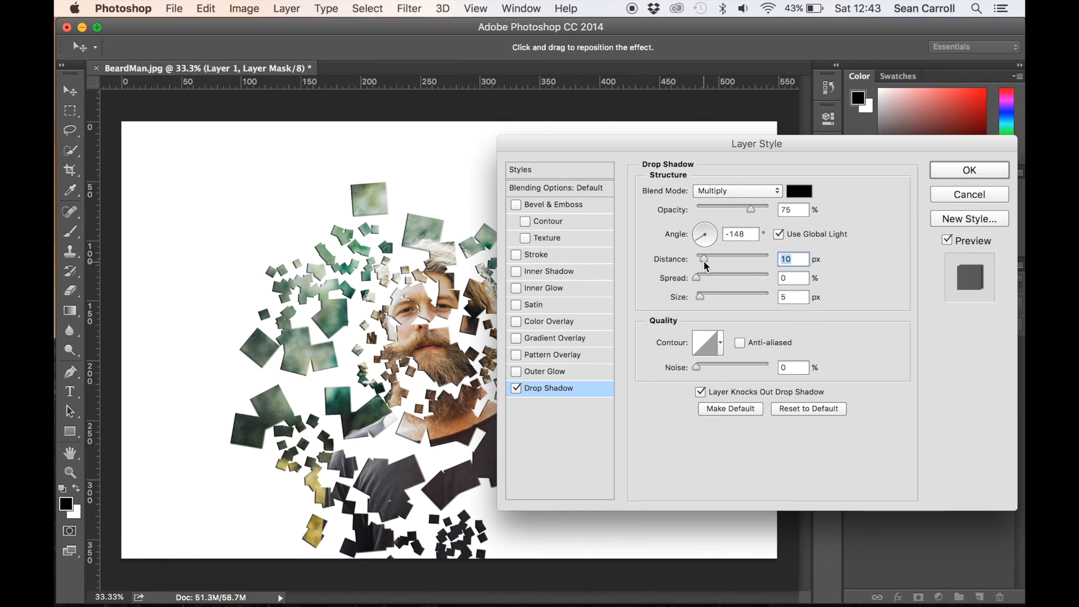
mouse_move(696, 277)
mouse_down()
mouse_move(707, 286)
mouse_move(696, 294)
mouse_move(709, 296)
mouse_move(698, 298)
mouse_up()
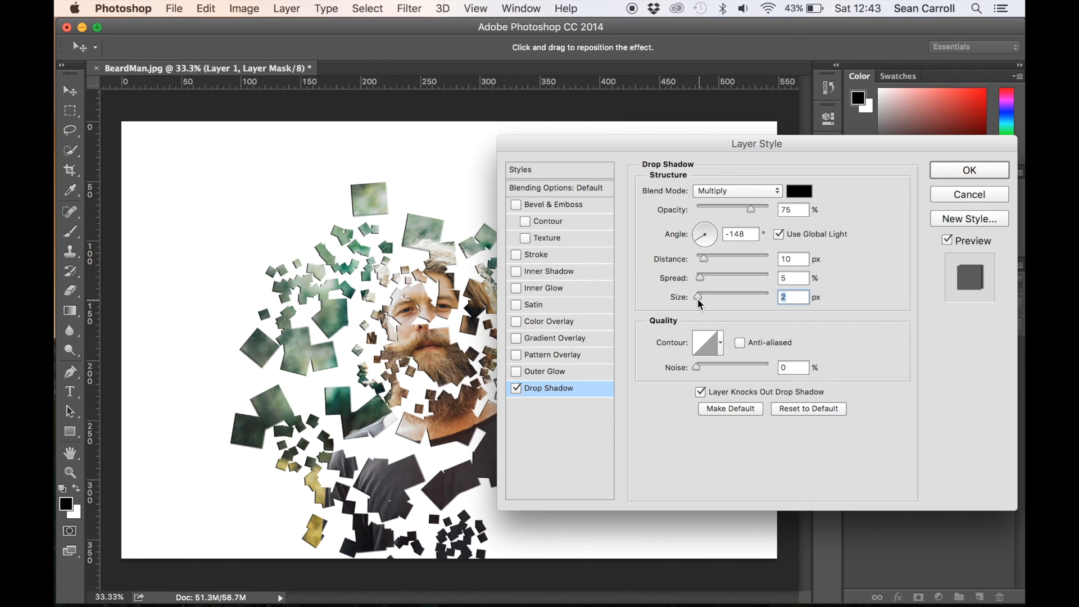
click(956, 169)
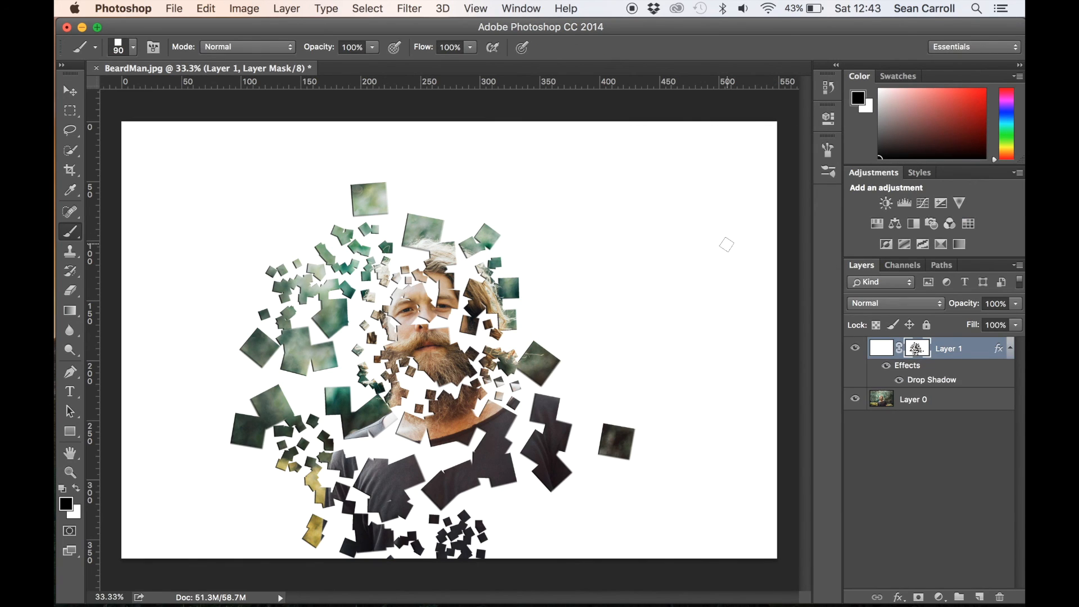